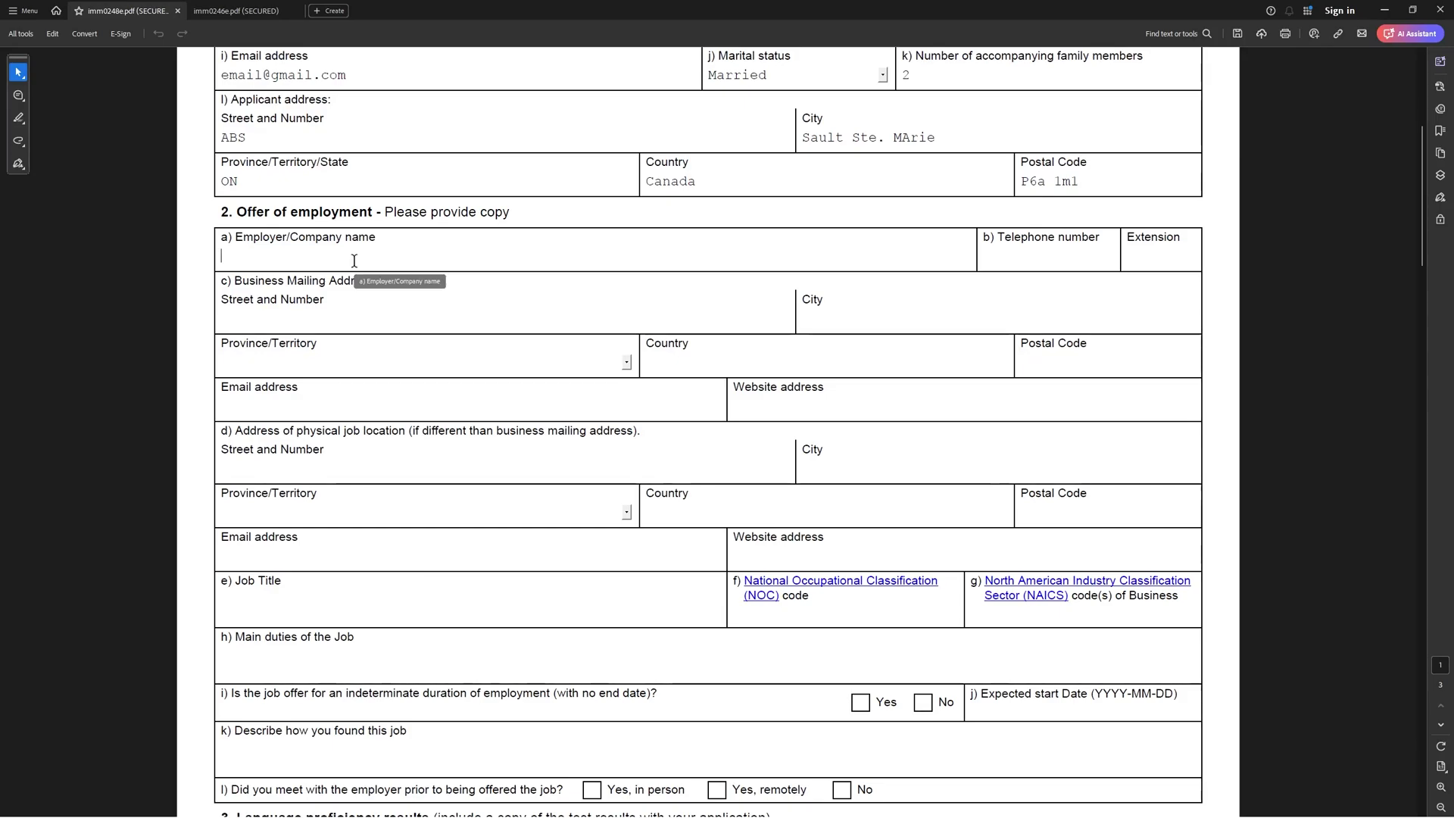
Enter employer name OLG, its telephone number, street, and city Sault Ste. Marie
text(OLG)
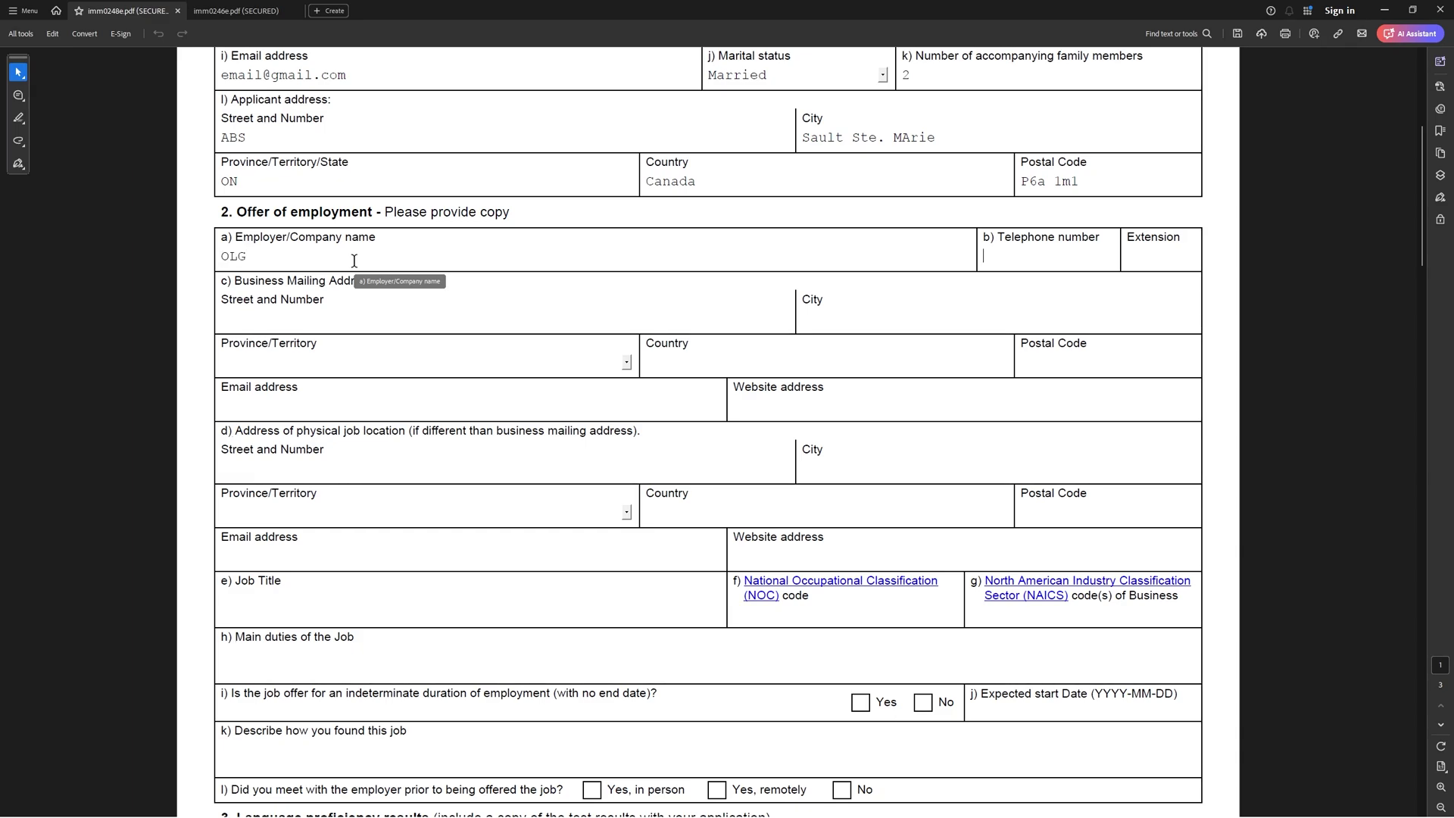
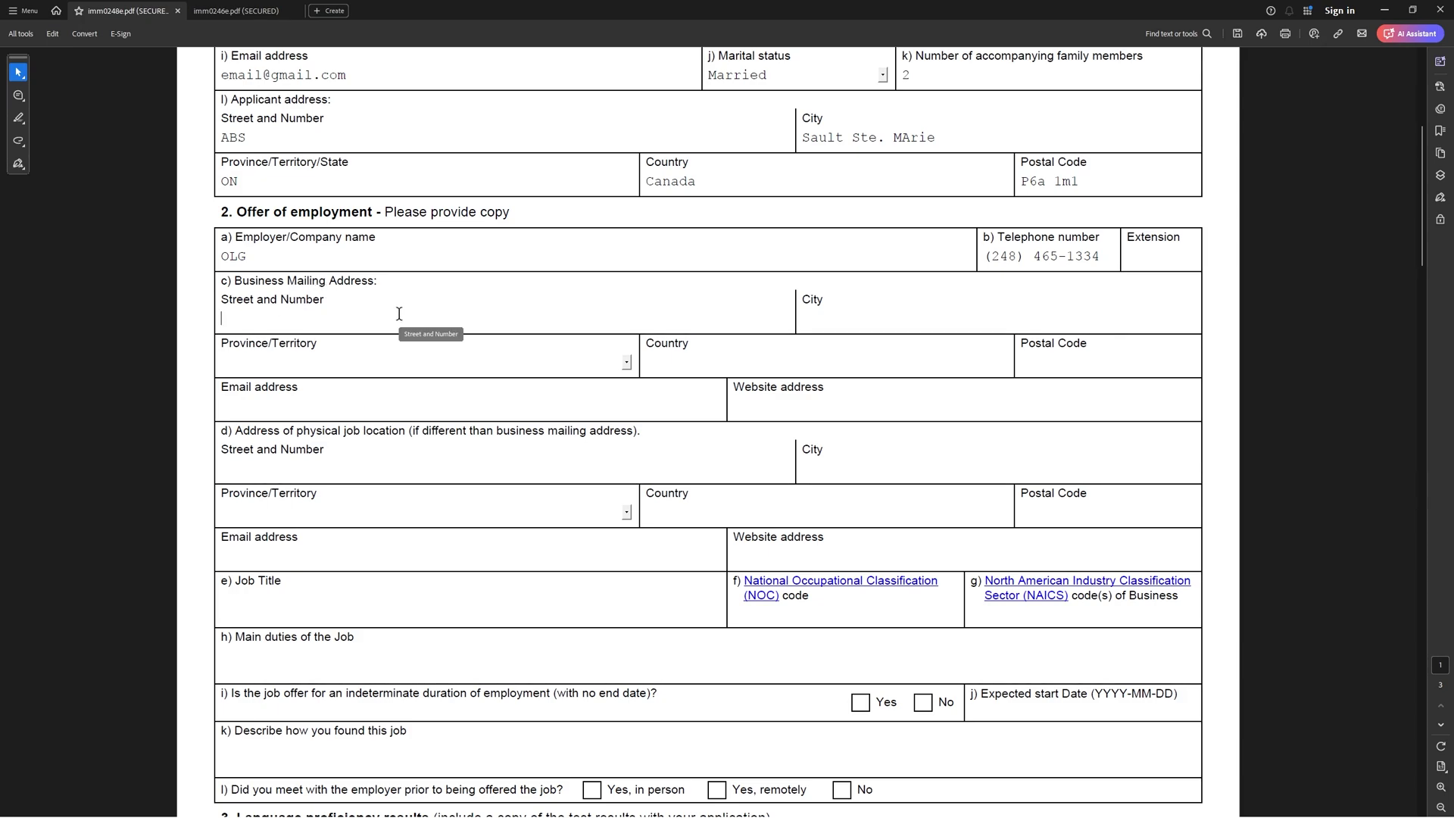
text(asdgh)
key(Tab)
text(Sault Ste. Marie)
scroll(399, 313, down, 2)
Set province ON and country Canada, enter the employer's e-mail, and website olg.com
click(626, 254)
click(530, 390)
click(705, 259)
text(Canada)
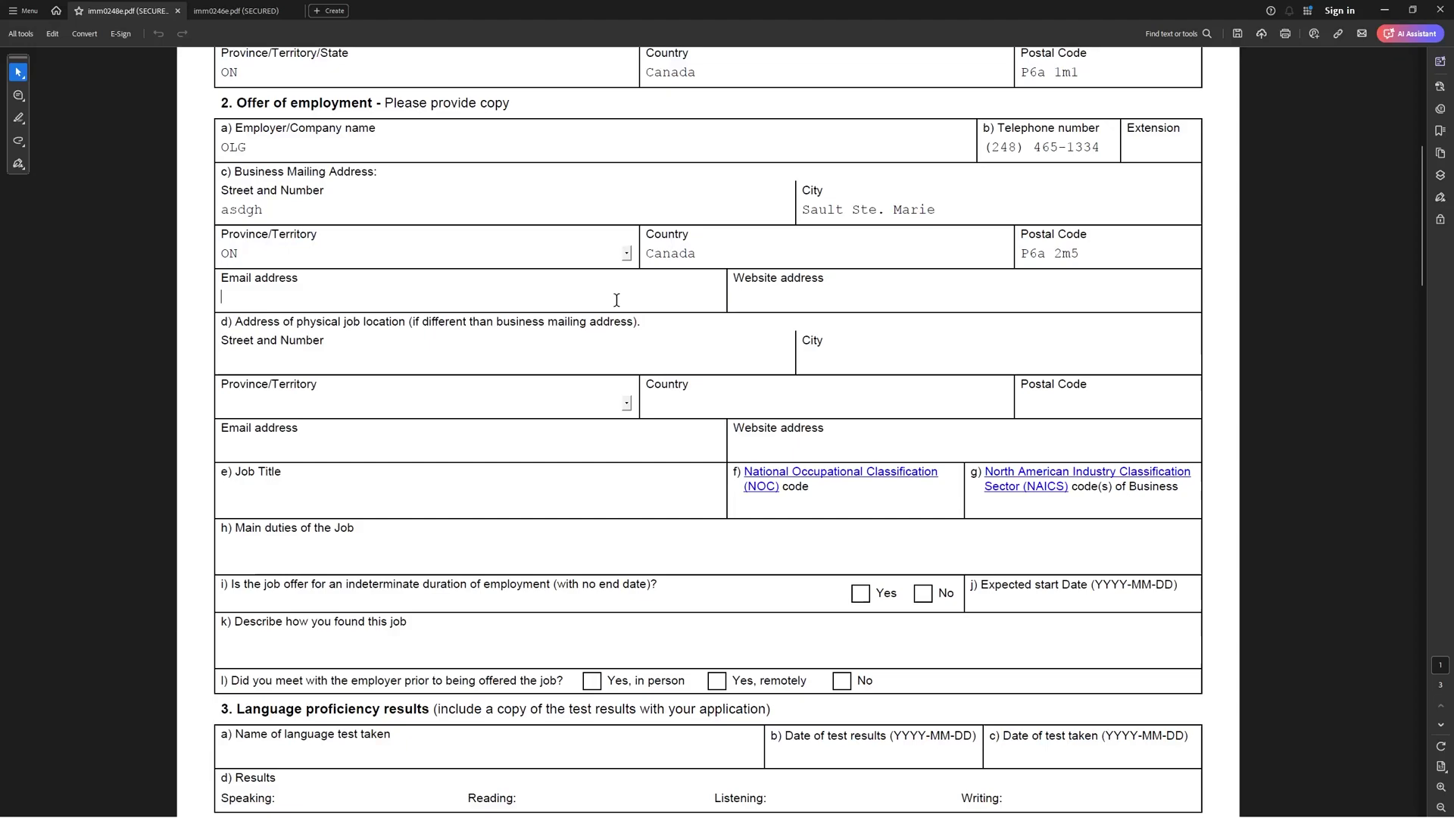
text(email@gmail.com)
key(Tab)
text(olg.com)
click(507, 334)
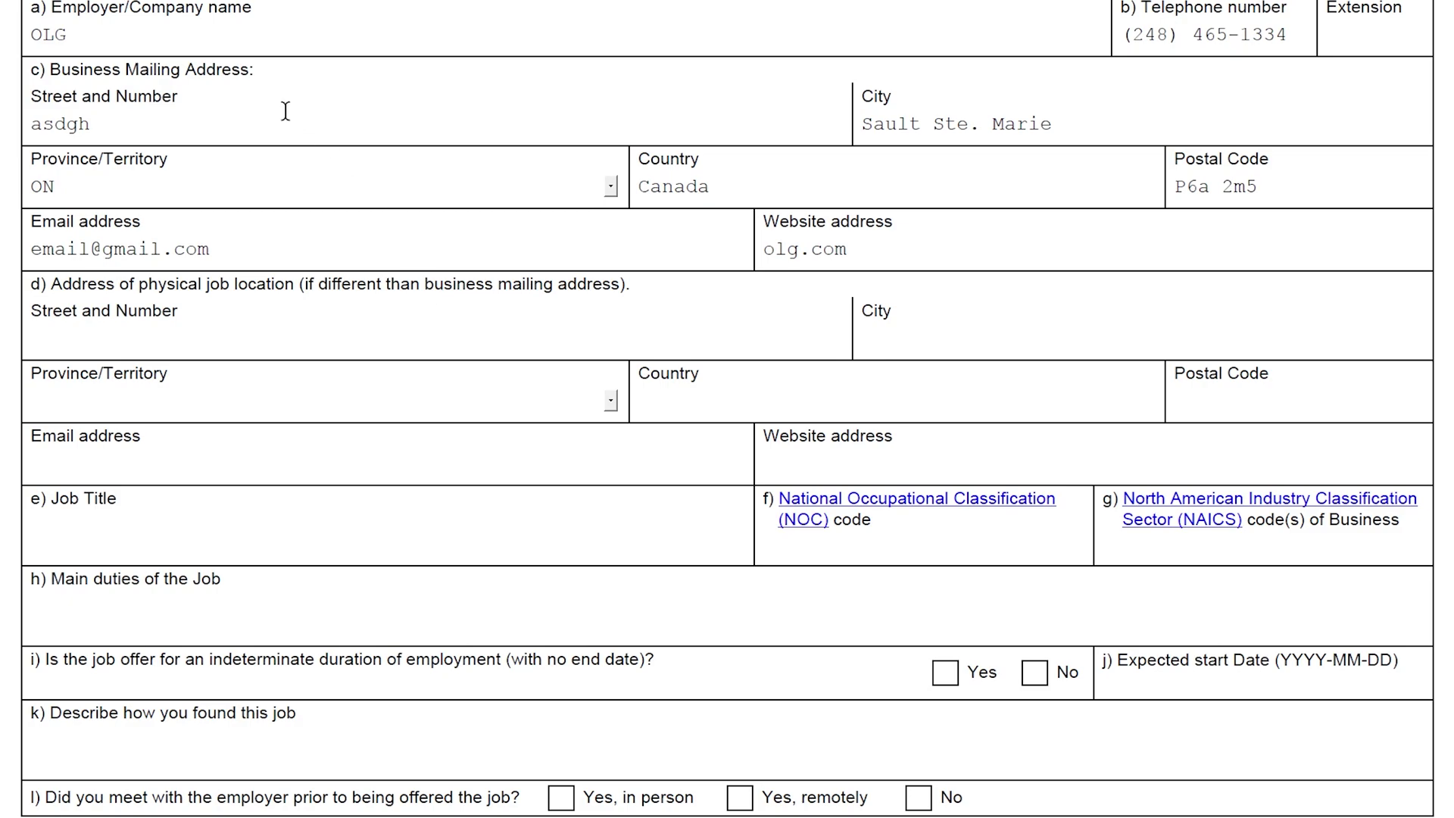
Enter the job title Soft. Eng, fixing a mistyped letter
drag(126, 70, 111, 97)
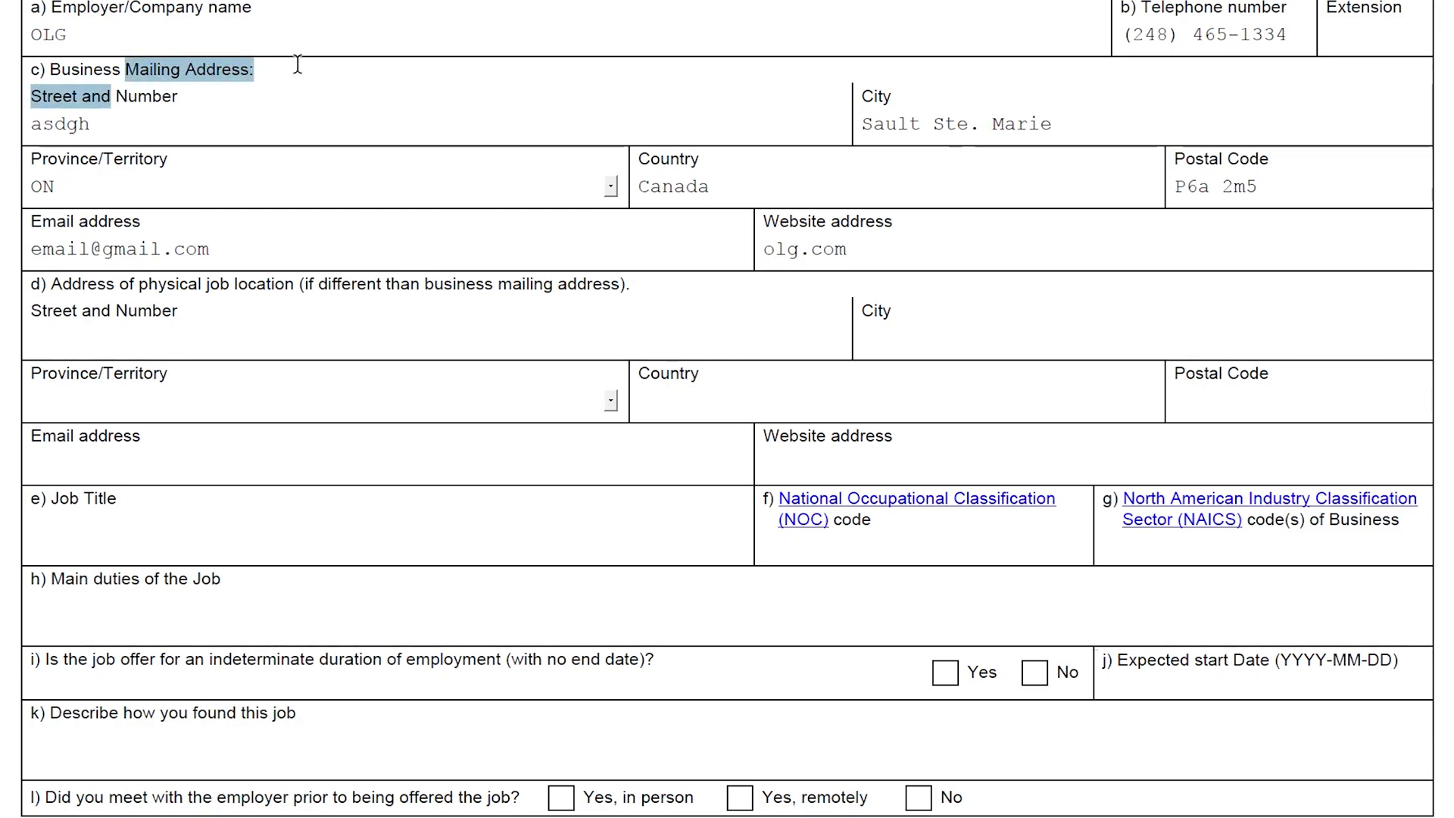
drag(207, 284, 294, 285)
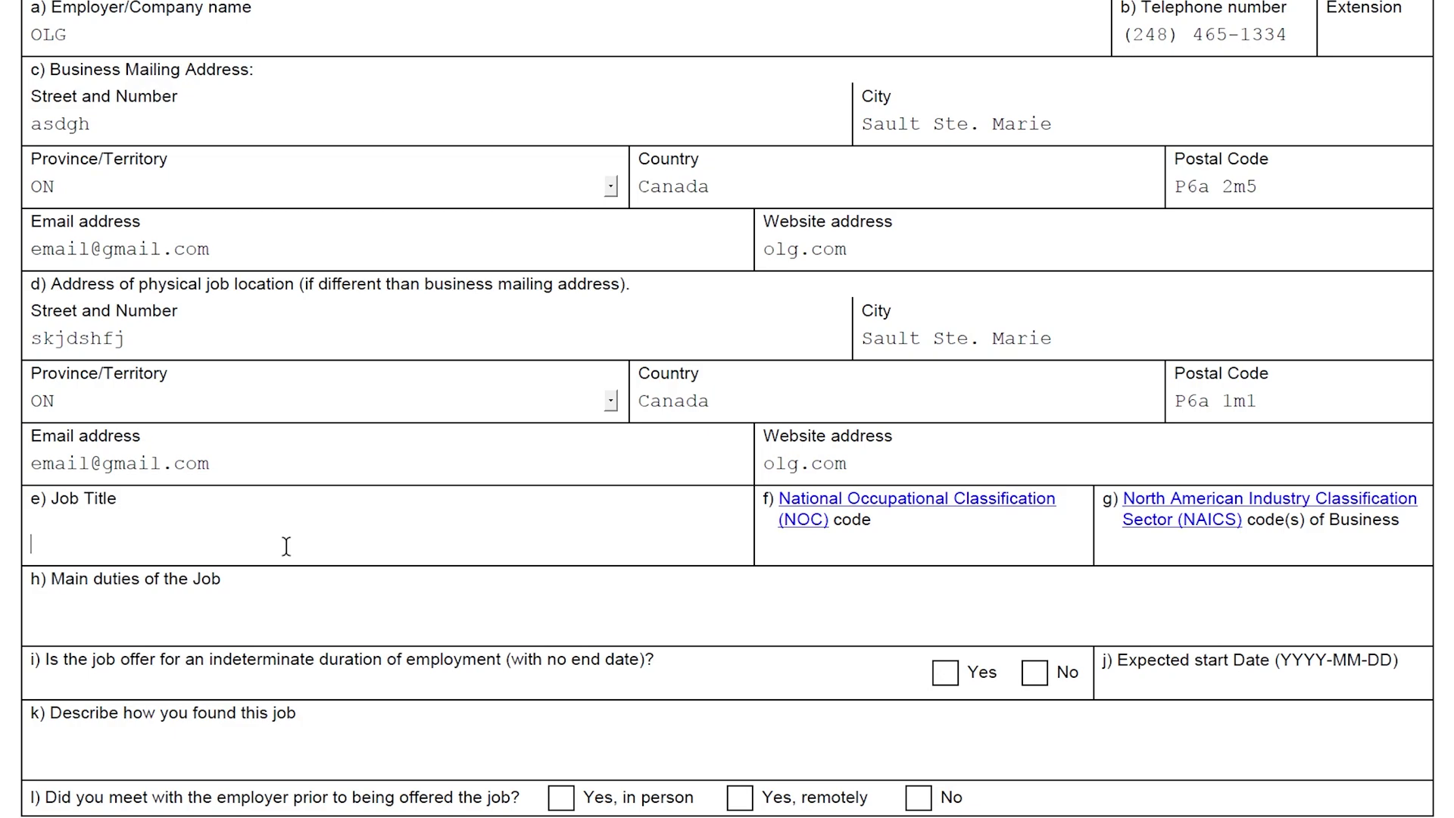
click(286, 542)
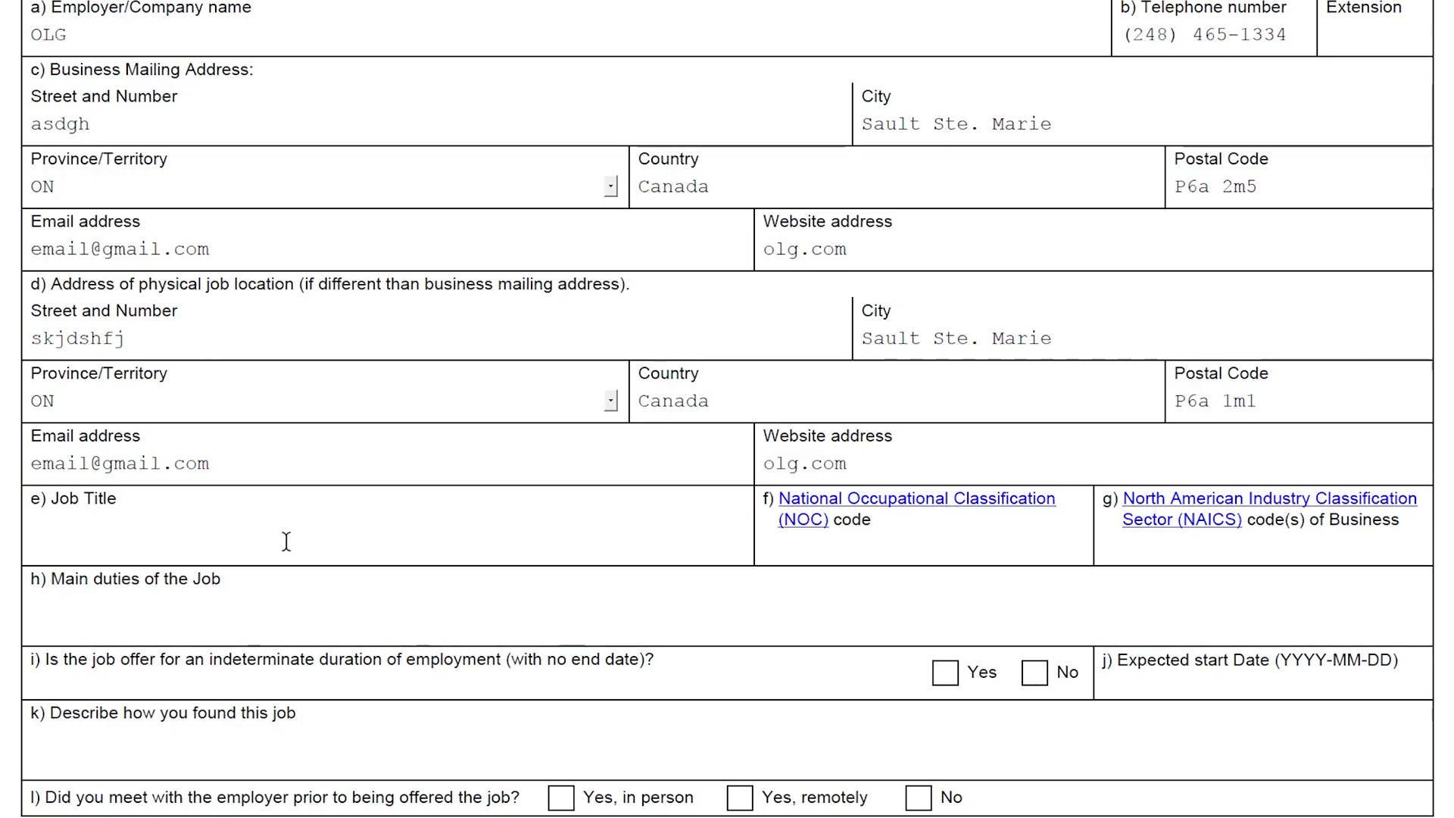
text(Soft)
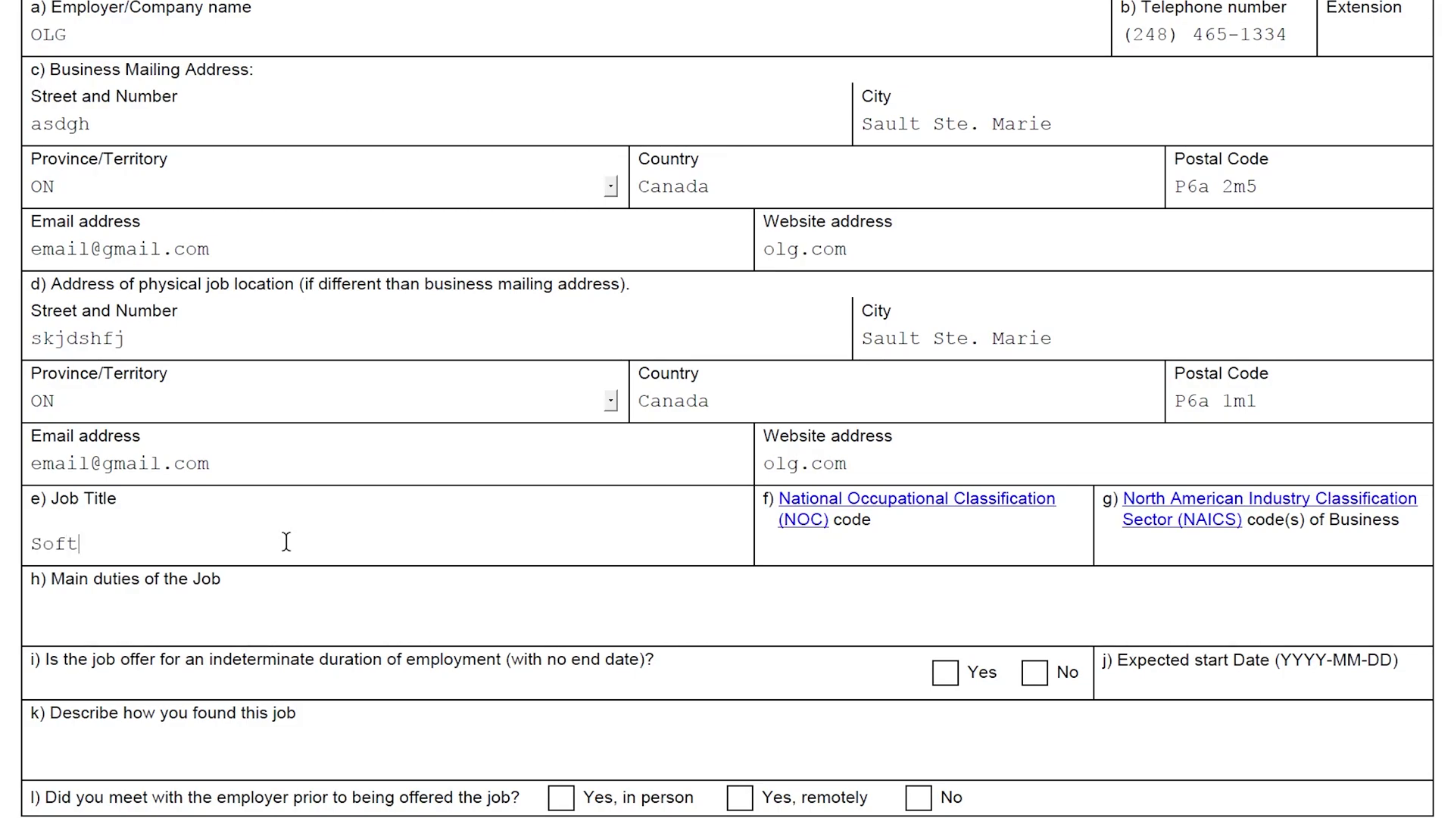
text(. Eng)
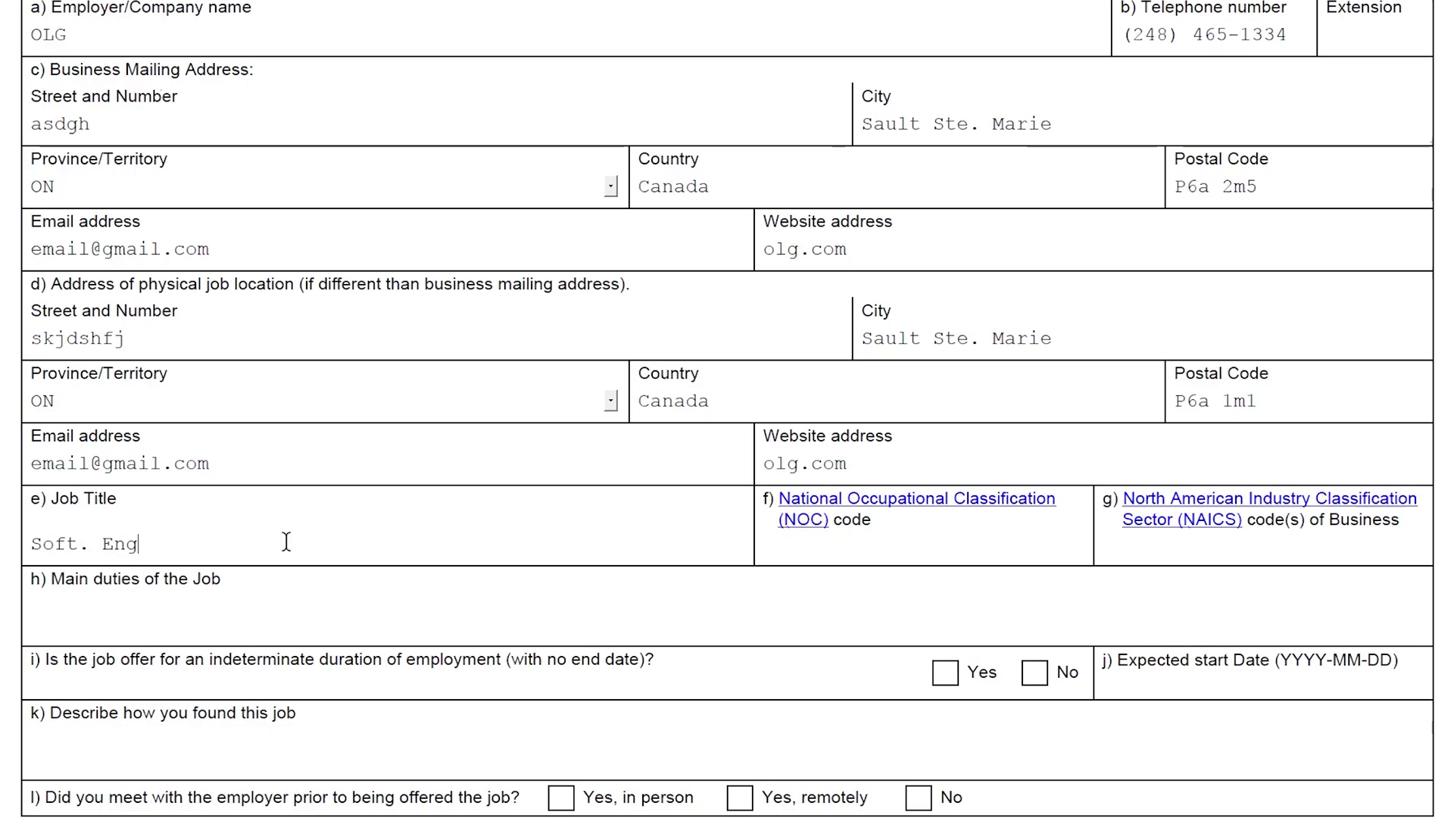
Enter NOC code 61225
click(879, 553)
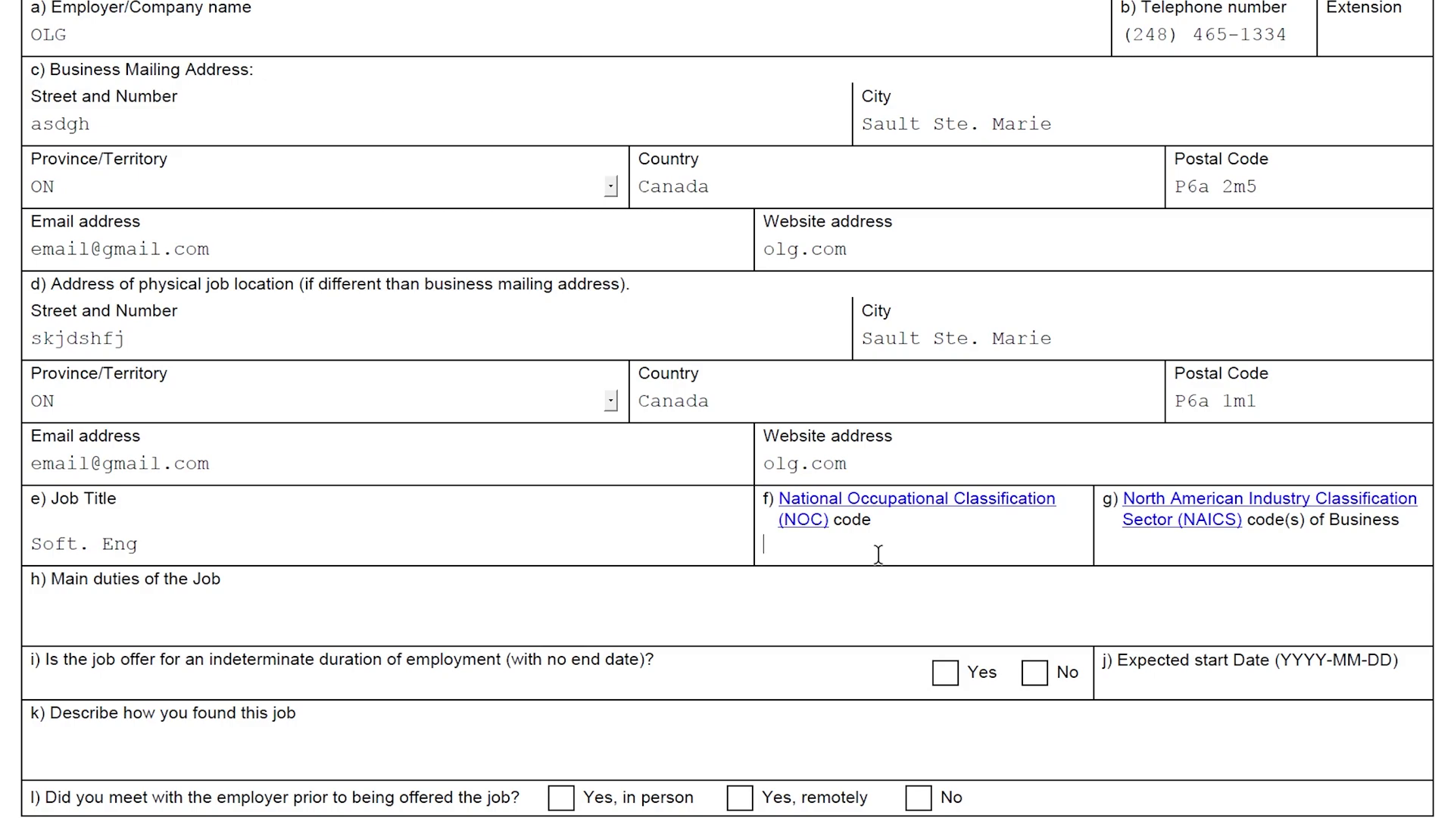
text(6)
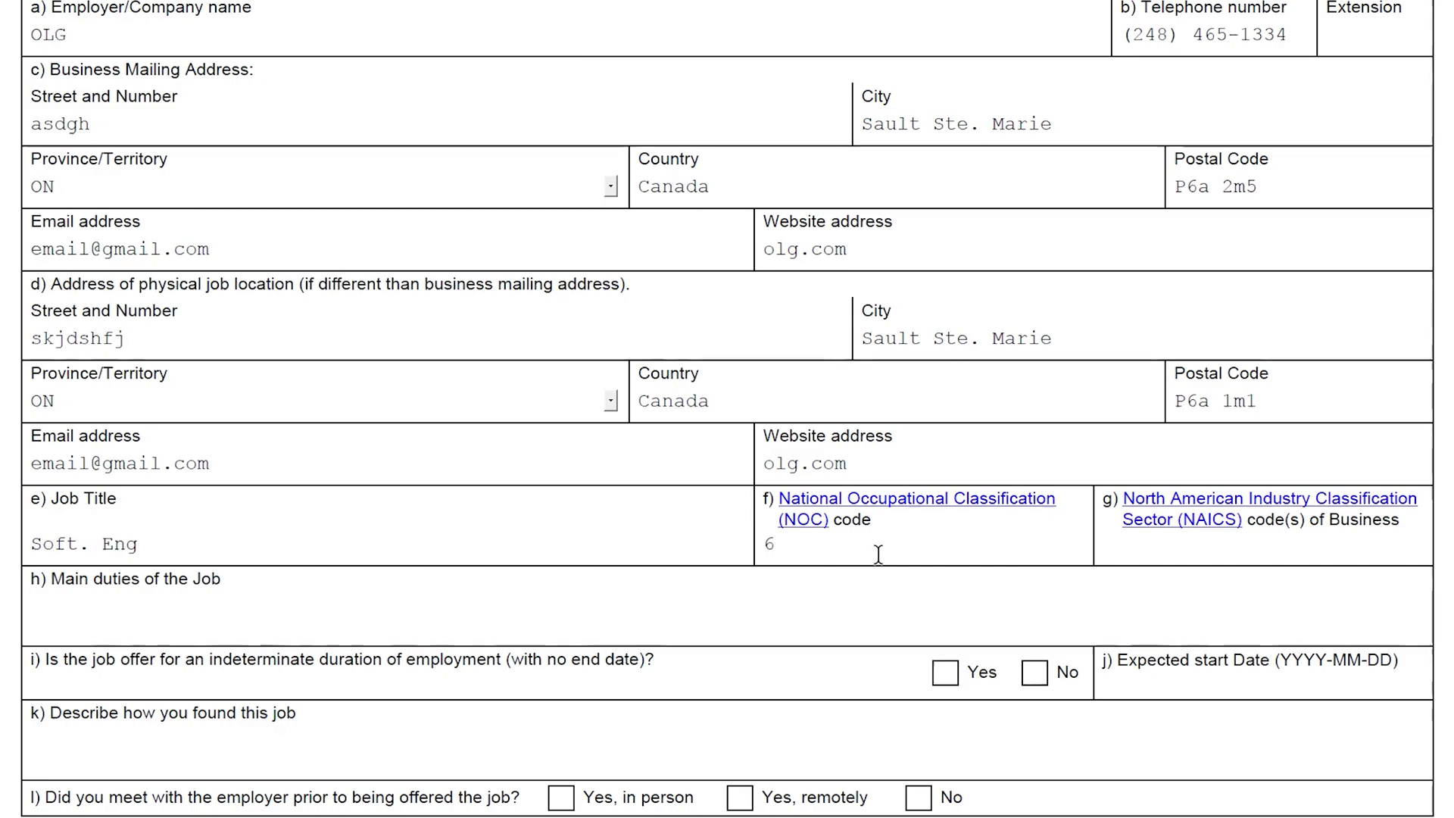
text(1225)
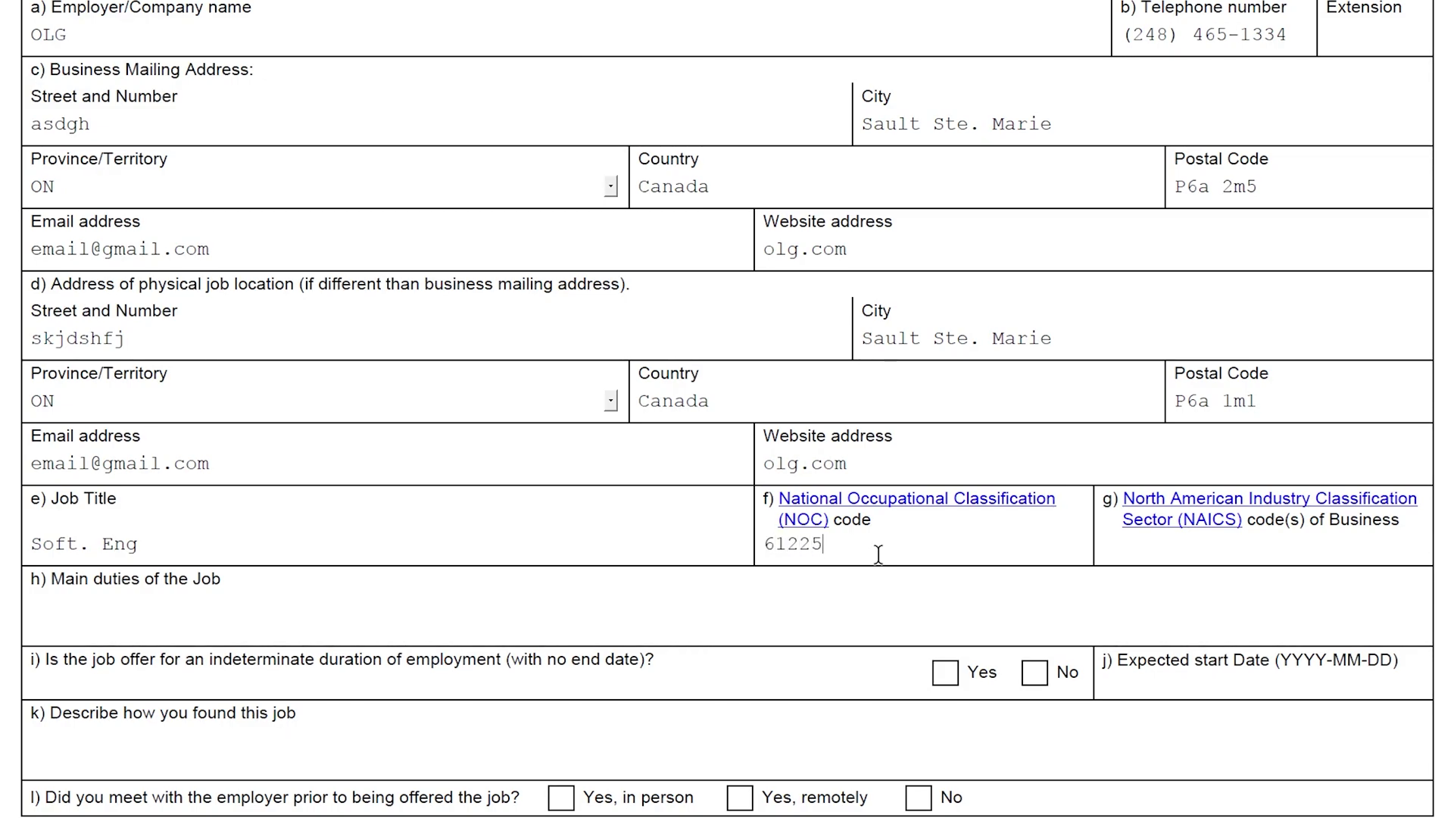
click(1167, 554)
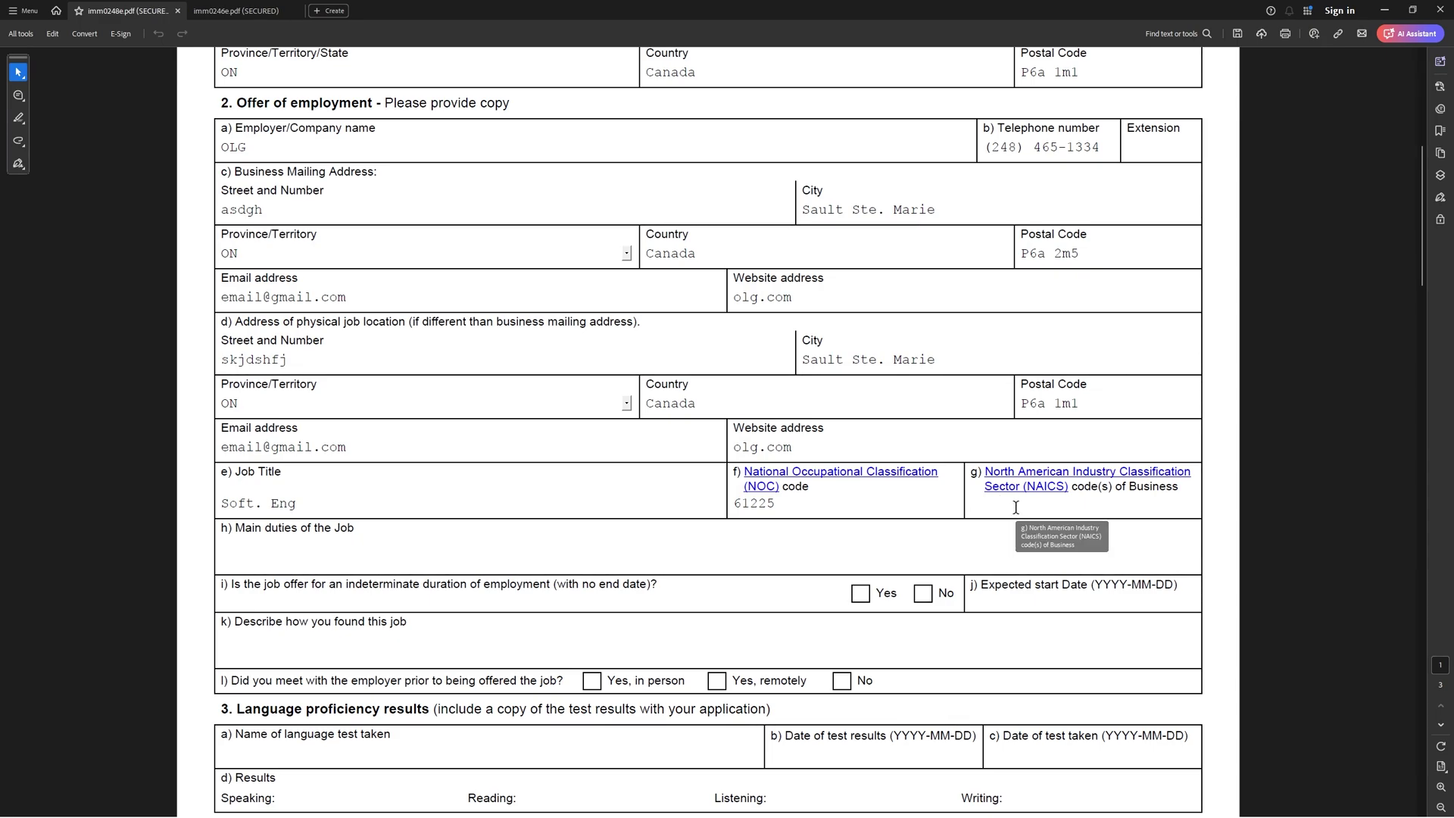
Tick Yes for question i), marking the job offer as having no end date
click(860, 593)
click(391, 548)
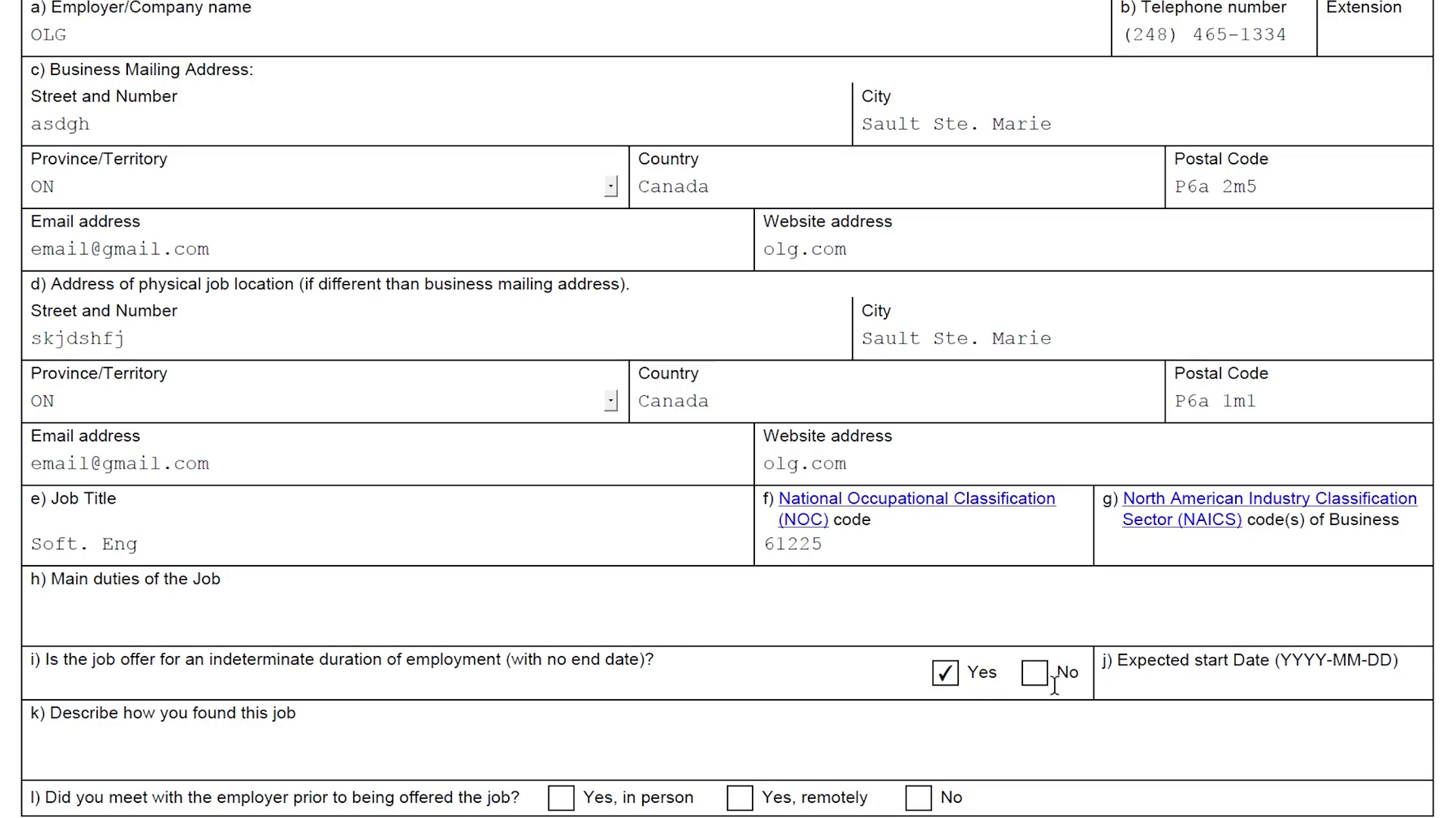
click(1166, 682)
click(312, 749)
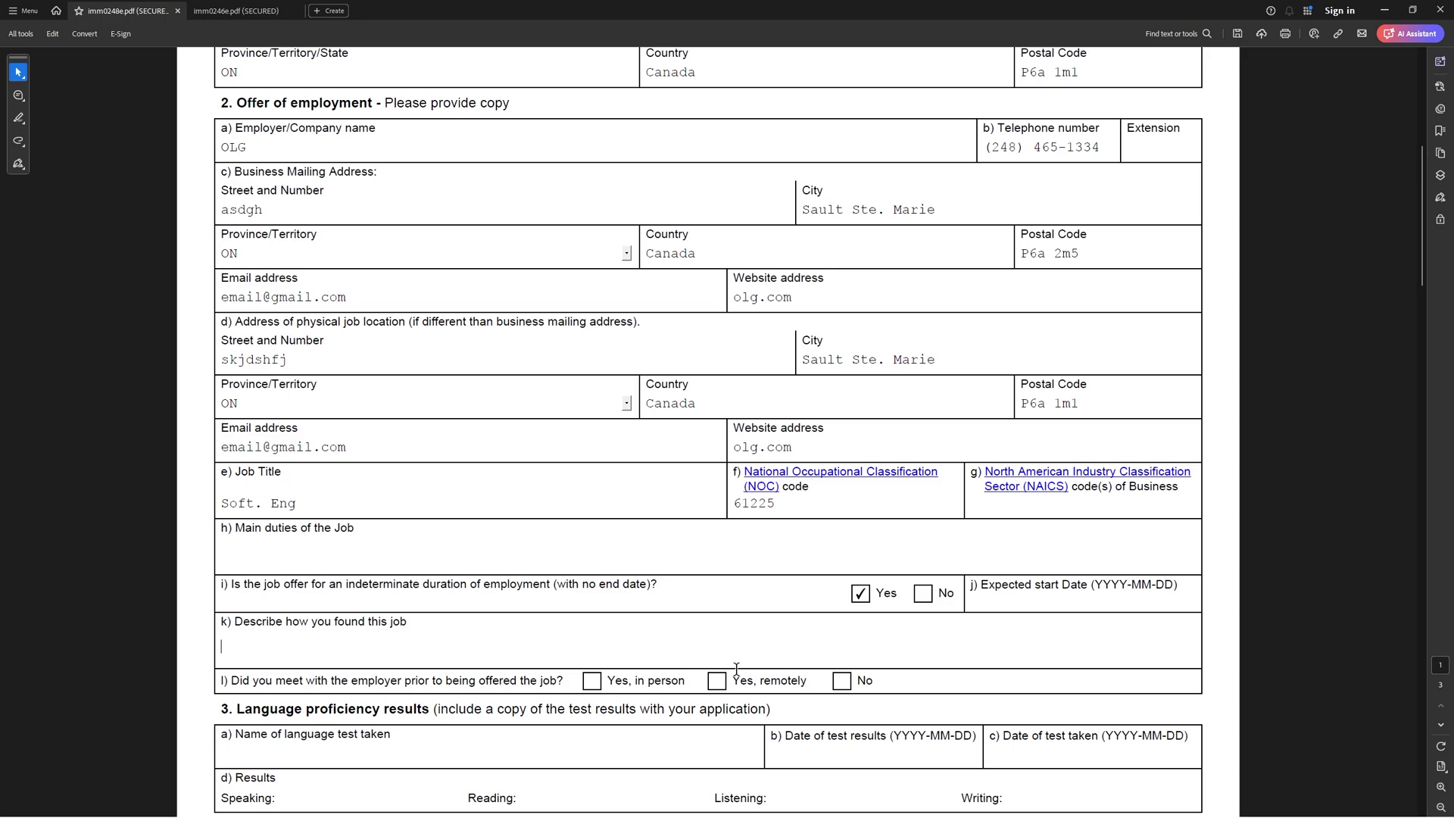
Tick No for question l) about meeting the employer, then scroll to page 2's Work experience section
click(888, 659)
click(863, 679)
scroll(902, 686, down, 6)
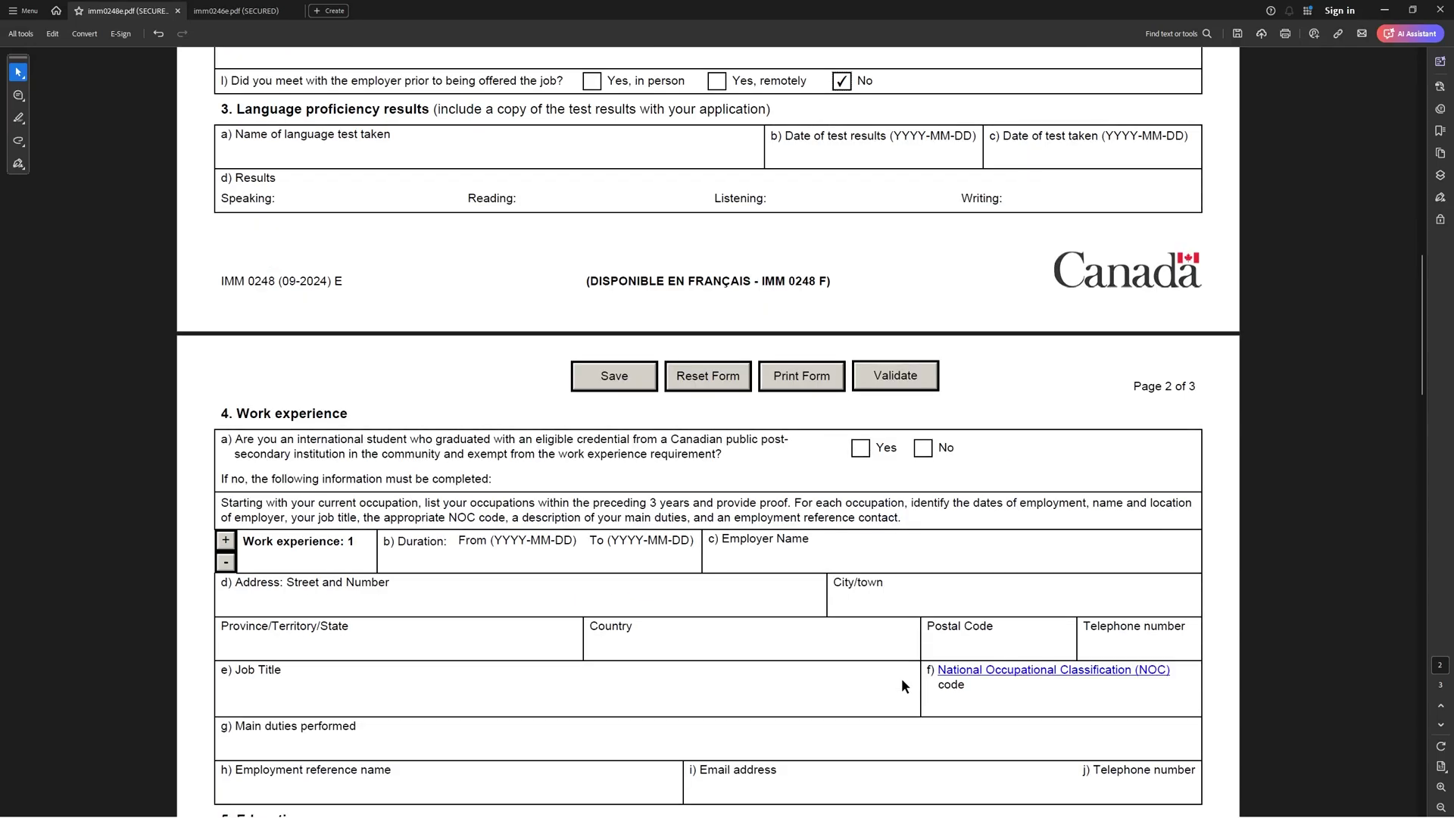
click(343, 152)
click(872, 157)
click(1122, 159)
click(326, 202)
scroll(257, 250, down, 4)
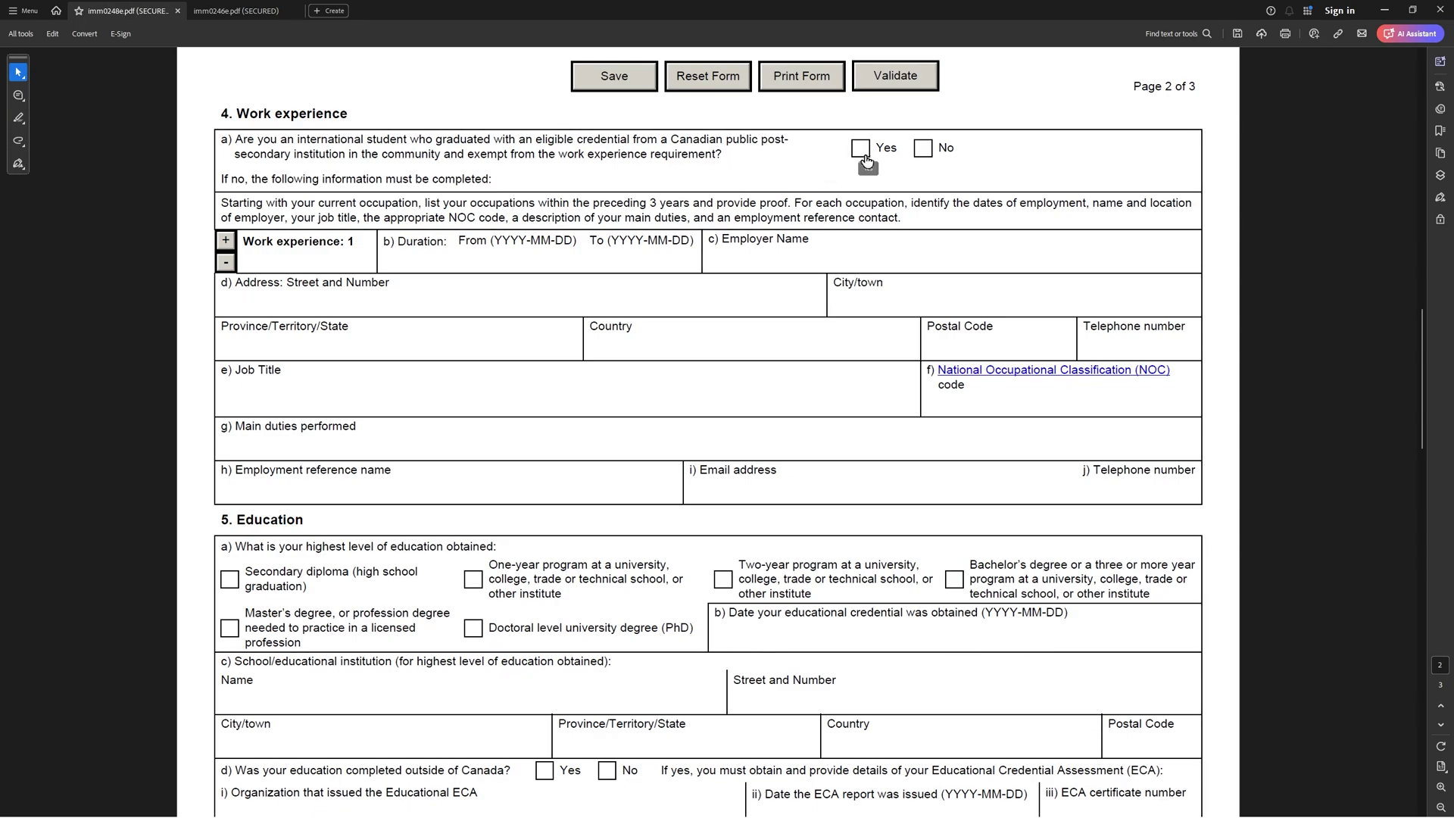
Tick No for question 4a, declining the Canadian post-secondary graduate exemption
click(926, 149)
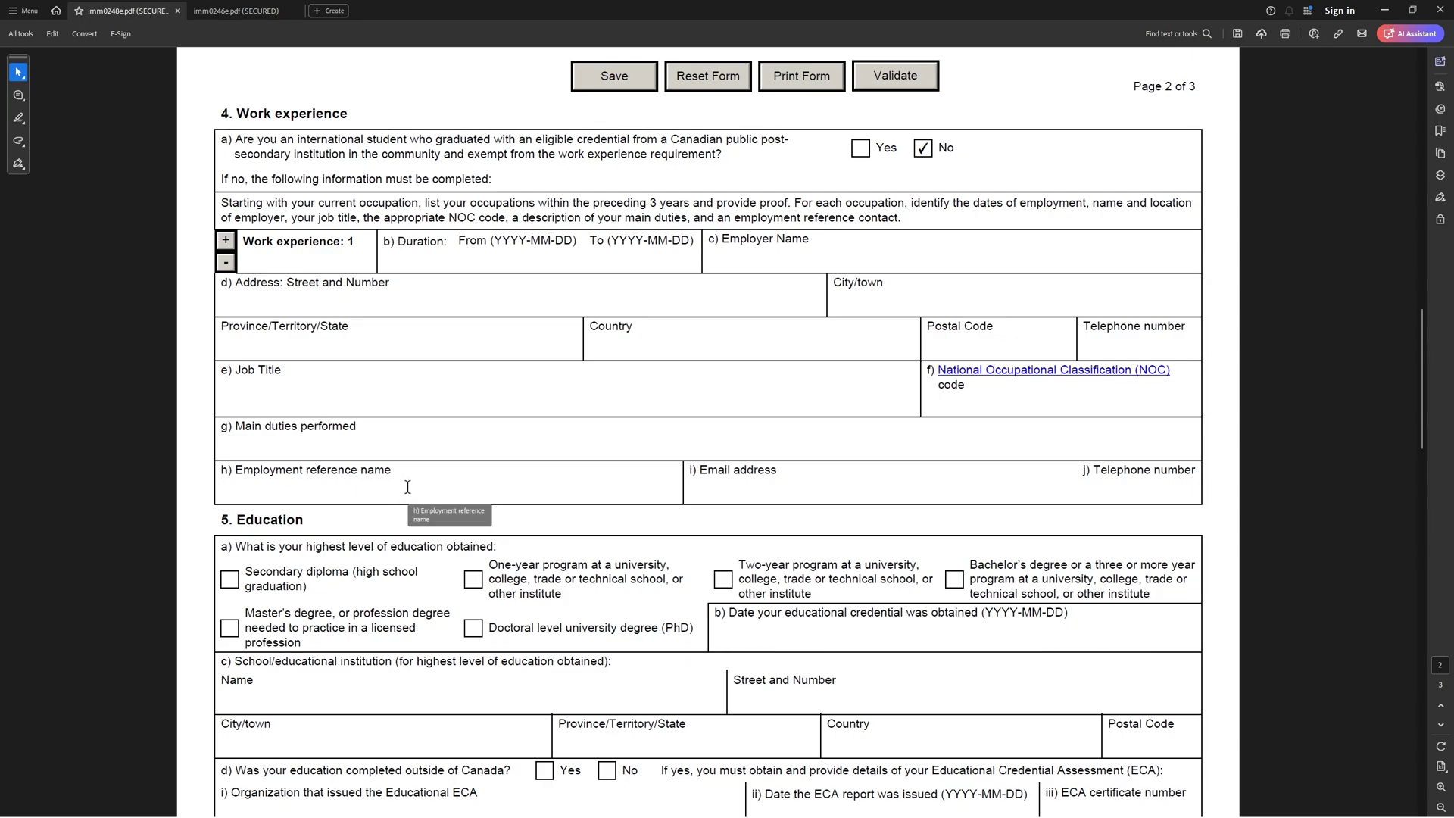
click(396, 489)
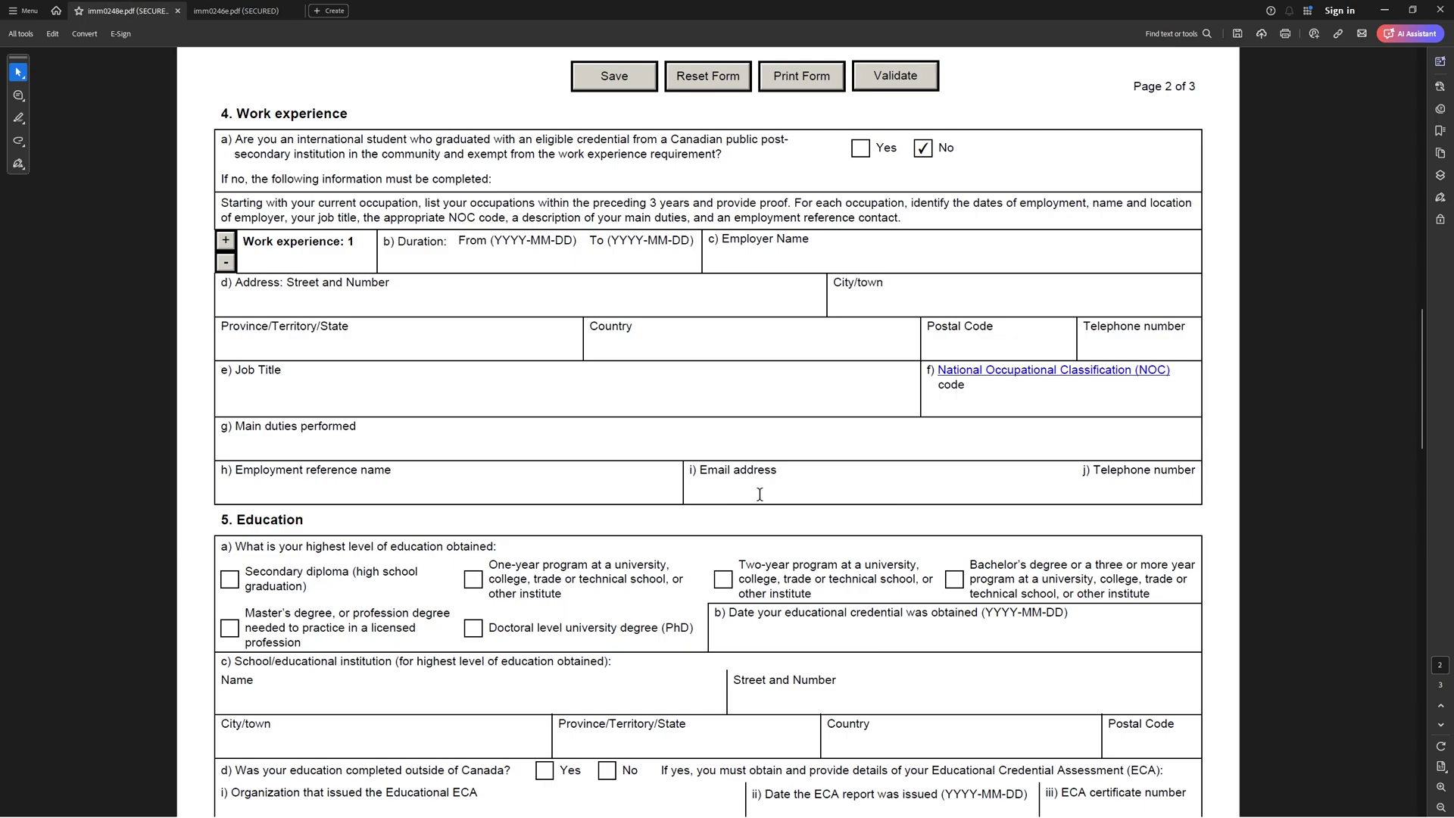
click(1152, 488)
scroll(368, 116, down, 5)
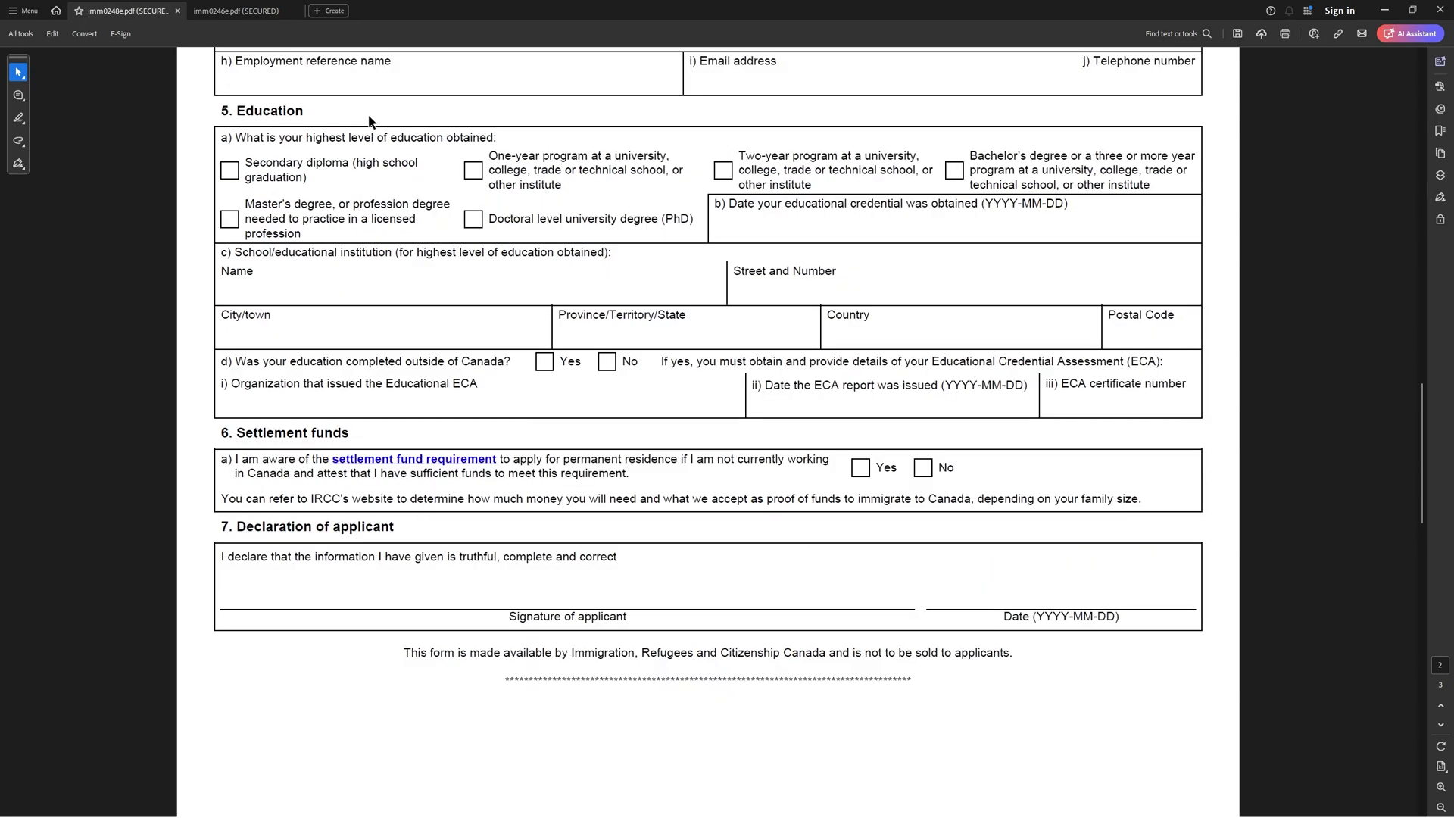